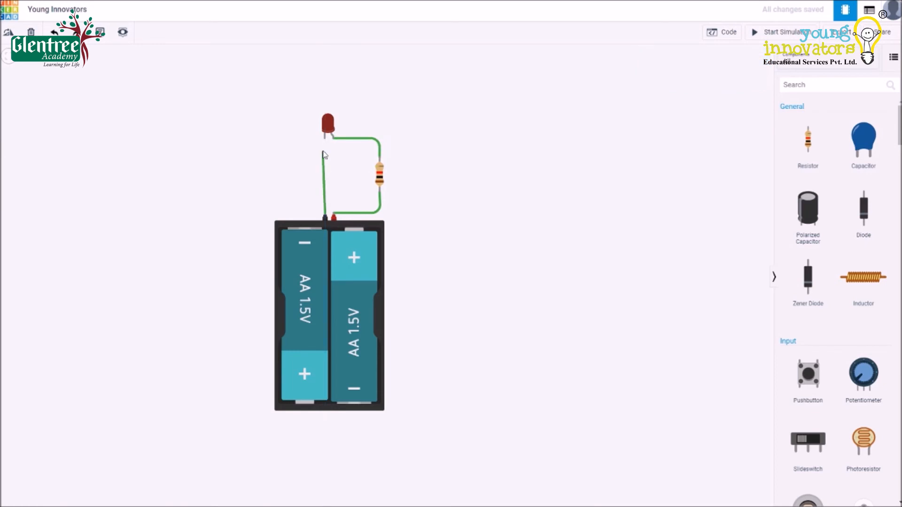
Complete the wire from the battery's negative lead to the LED's cathode, and run the simulation briefly before stopping it.
click(324, 138)
click(462, 153)
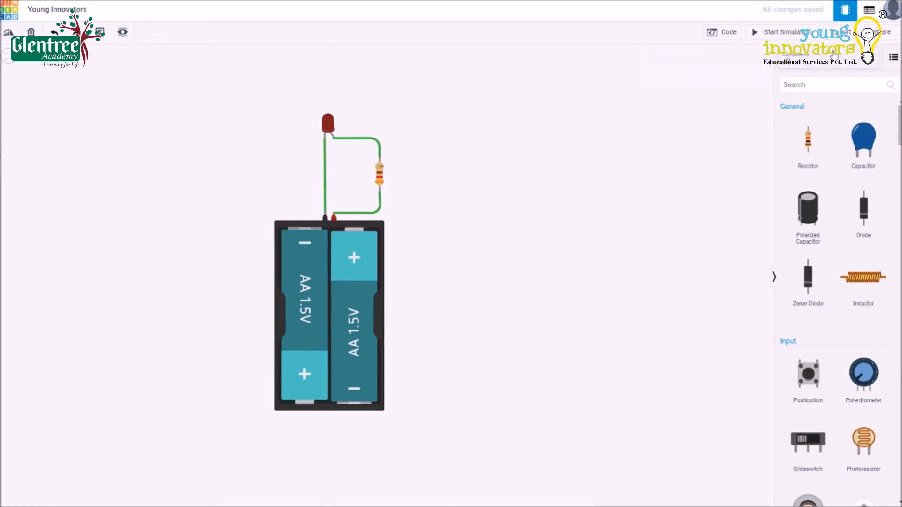
click(783, 34)
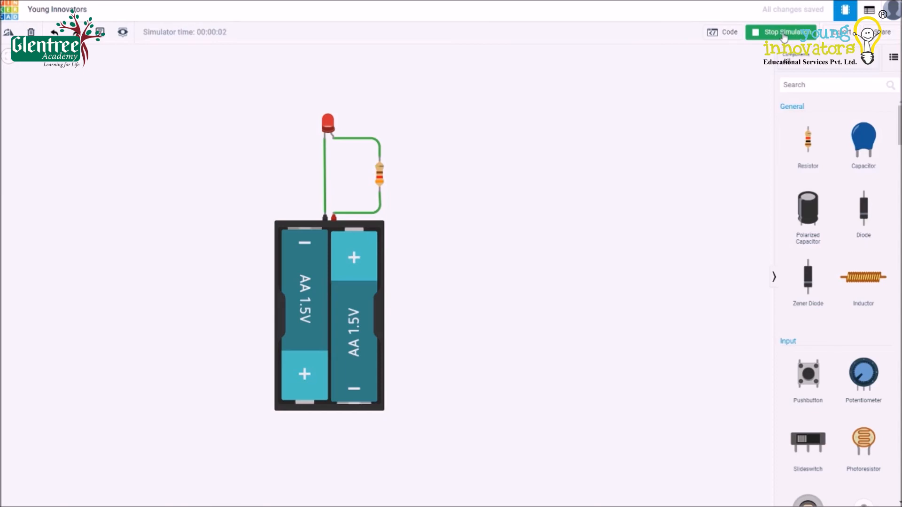
click(784, 34)
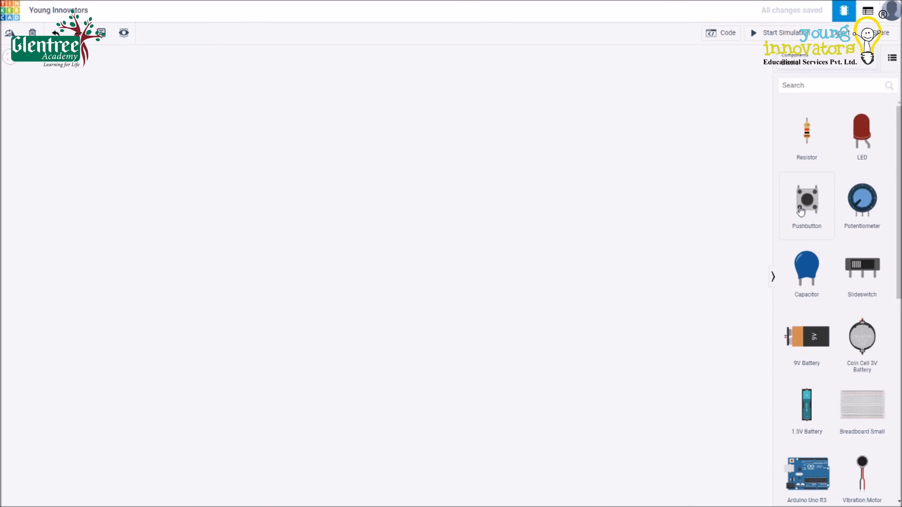
Place a red LED, a 1 kΩ resistor below right of it and a slideswitch below left on the empty workplane.
drag(861, 147, 369, 172)
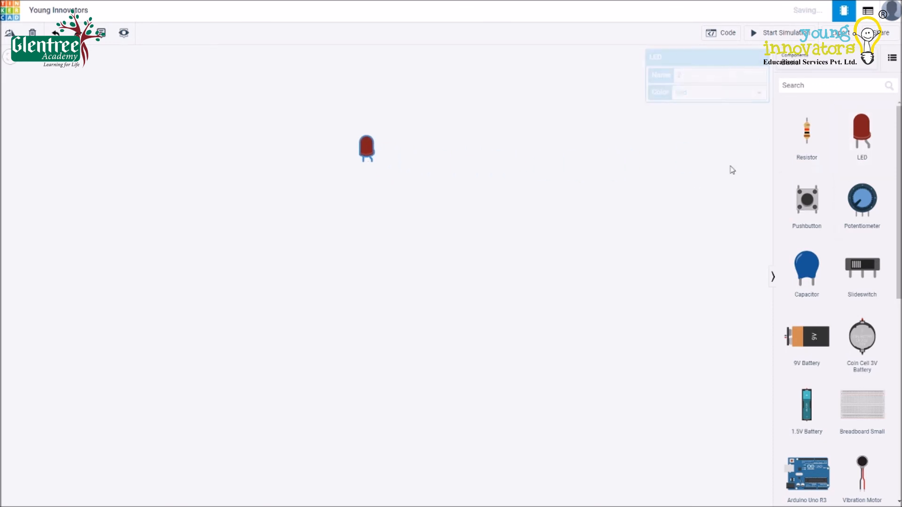
drag(806, 136, 402, 241)
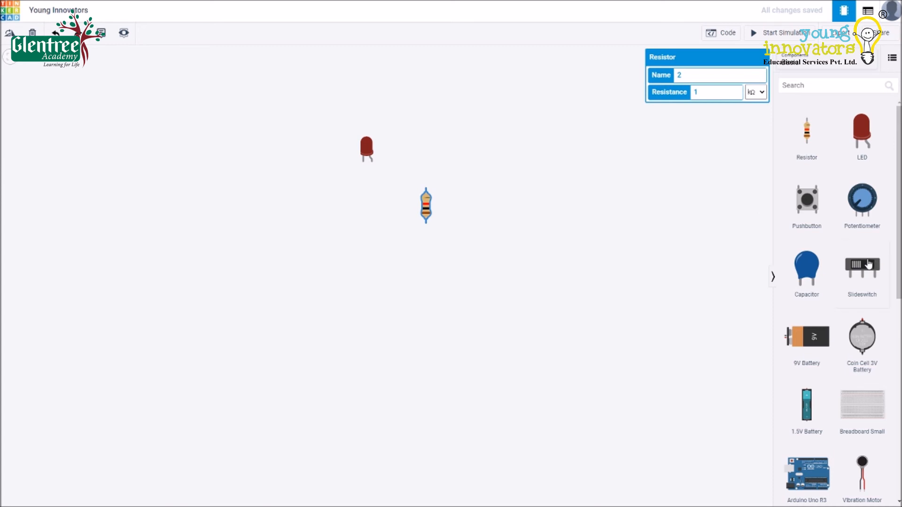
drag(869, 264, 308, 230)
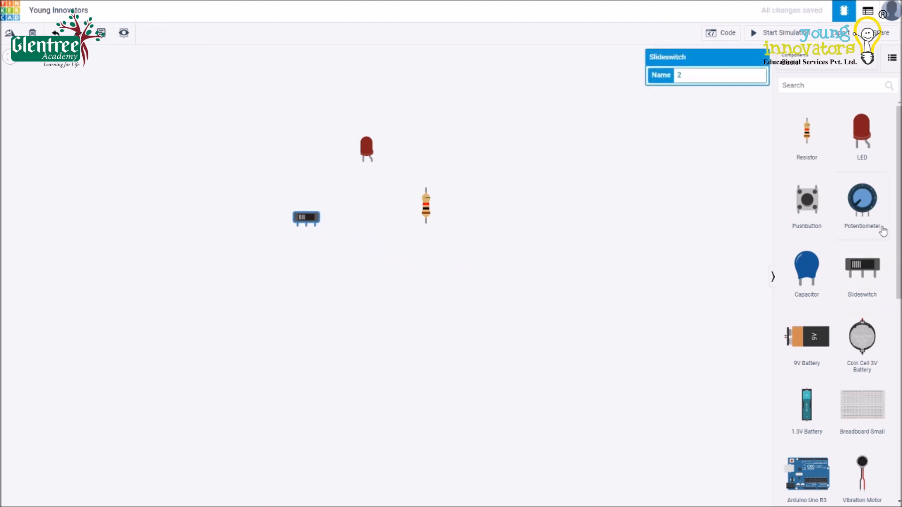
Add a 1.5V Battery below the other components, set its count to 2 batteries and shift it slightly right.
drag(815, 402, 365, 292)
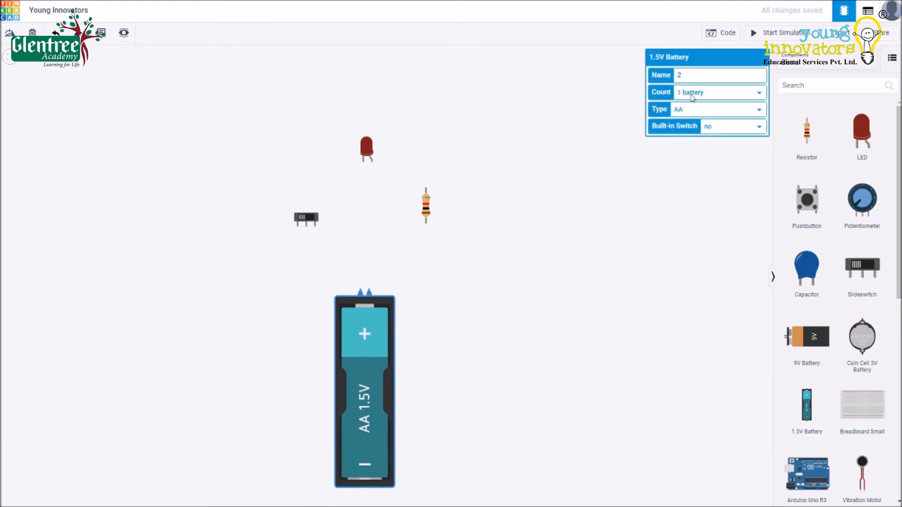
click(699, 116)
drag(360, 353, 374, 353)
click(530, 254)
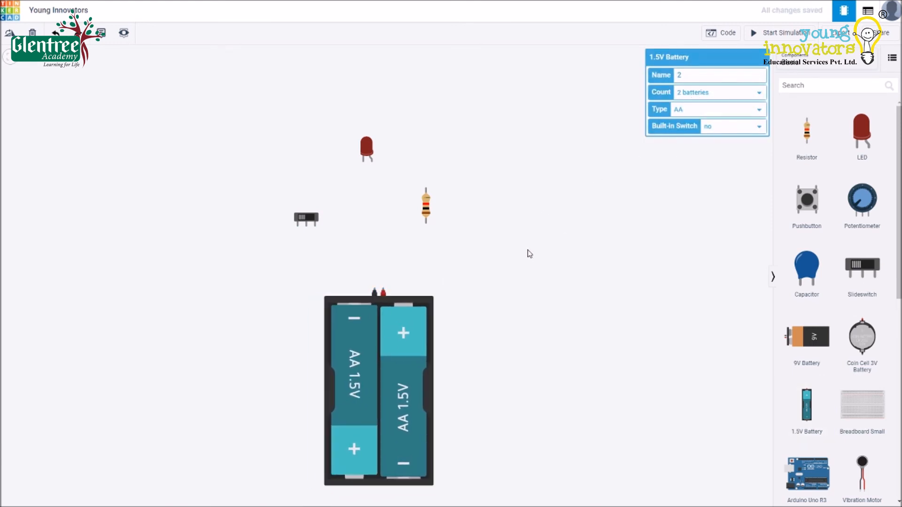
Wire the battery's positive lead to the resistor's lower end and the resistor's upper end to the LED's anode, with straightened corners.
click(383, 292)
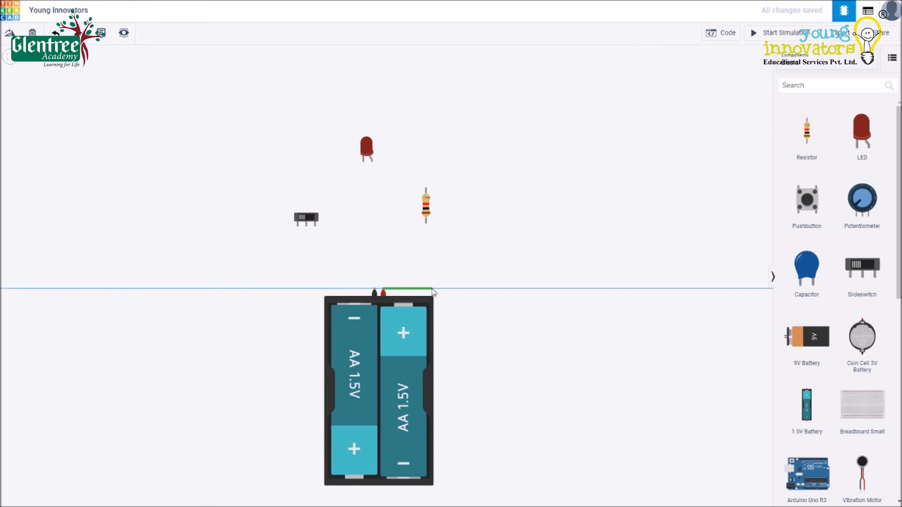
click(426, 227)
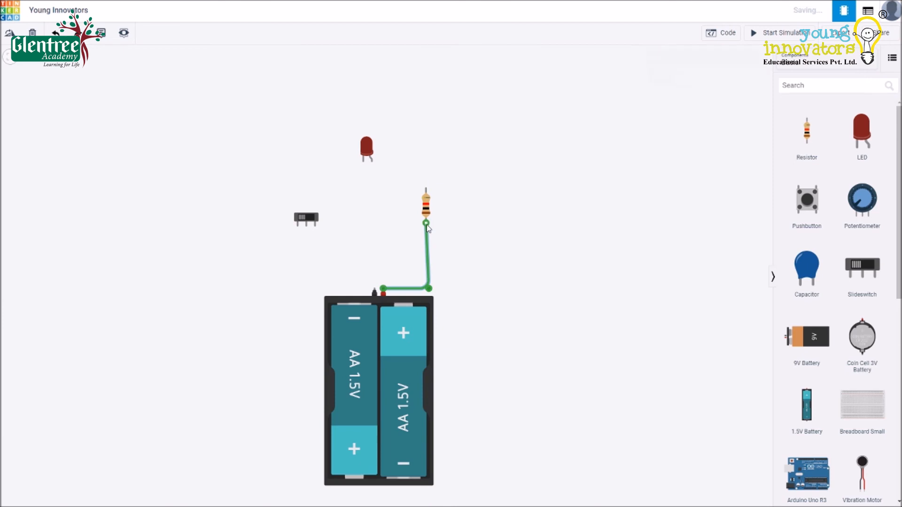
click(425, 190)
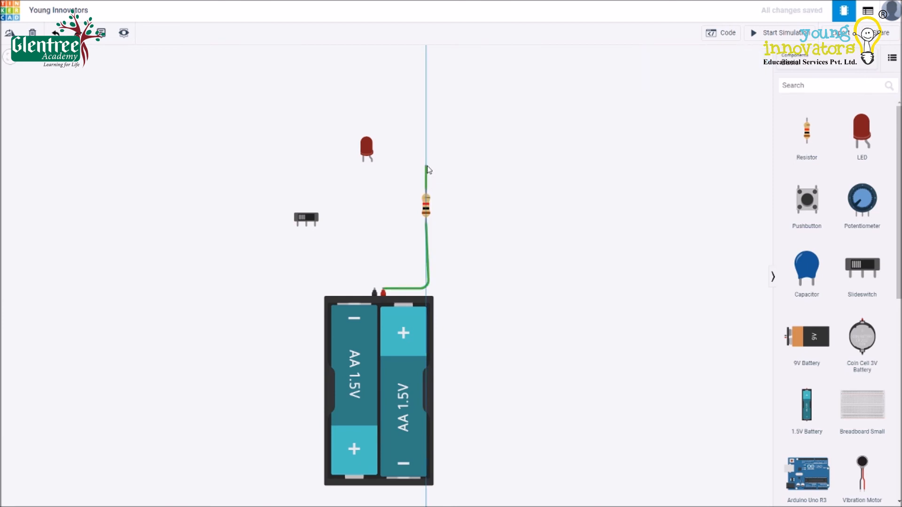
click(372, 162)
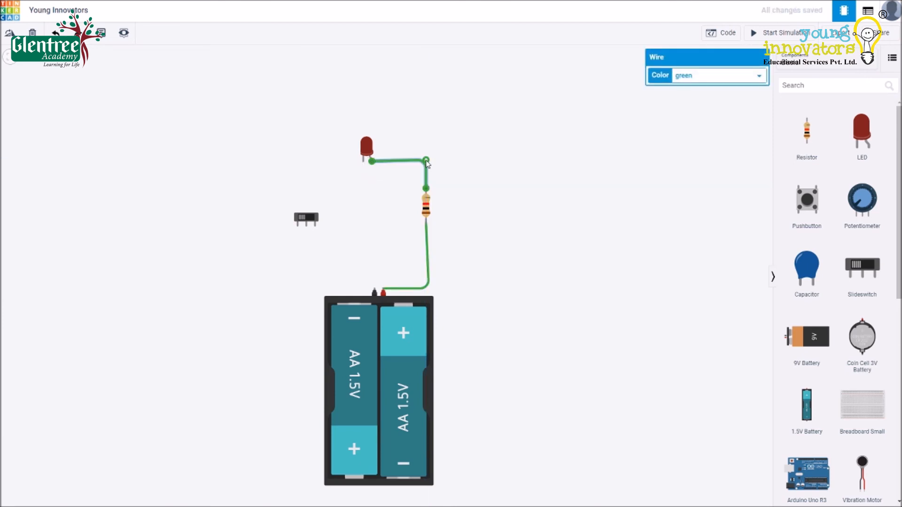
drag(427, 284, 426, 288)
click(446, 263)
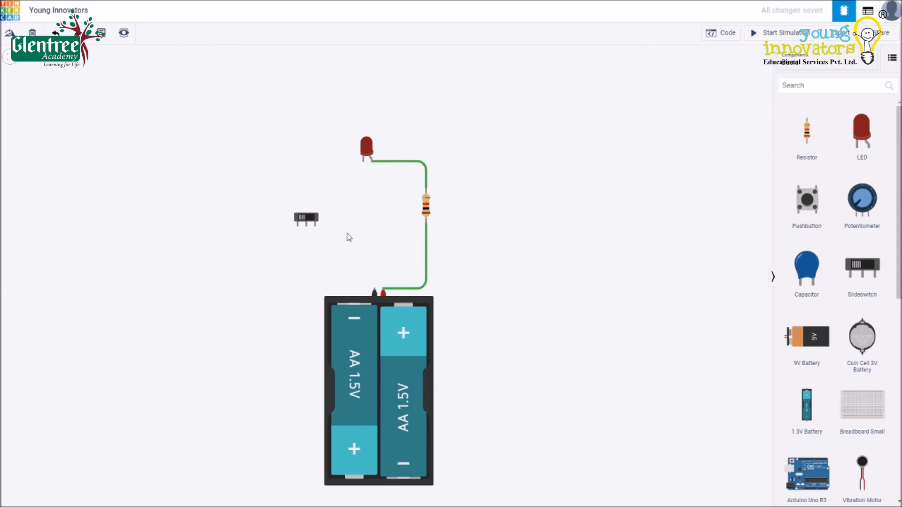
Wire the slideswitch's right terminal to the LED's cathode with a right-angled bend.
click(315, 226)
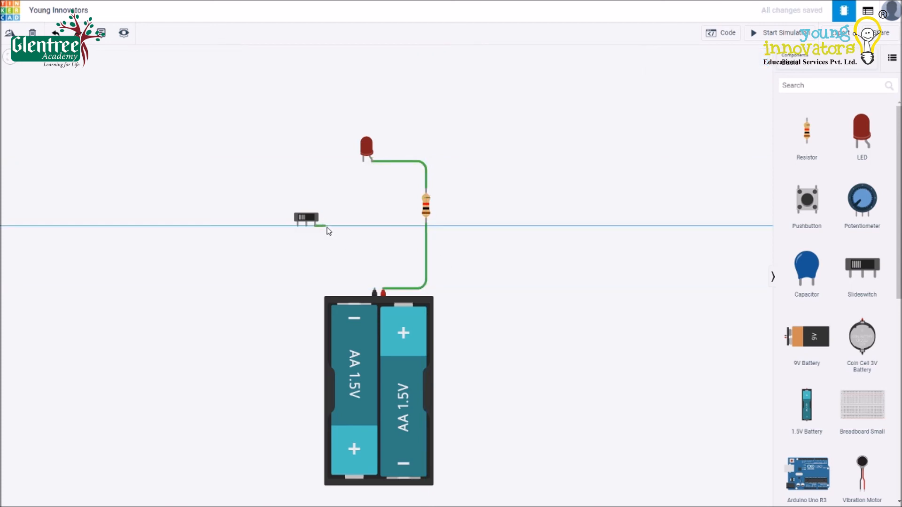
click(362, 226)
click(363, 162)
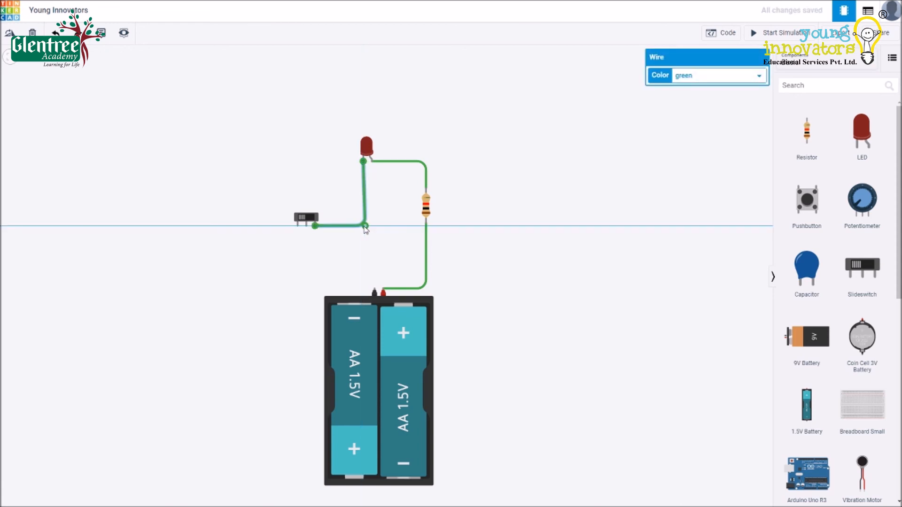
click(386, 211)
Wire the slideswitch's middle terminal to the battery's negative lead, bending the wire below the switch.
click(306, 225)
click(306, 291)
click(374, 290)
click(480, 269)
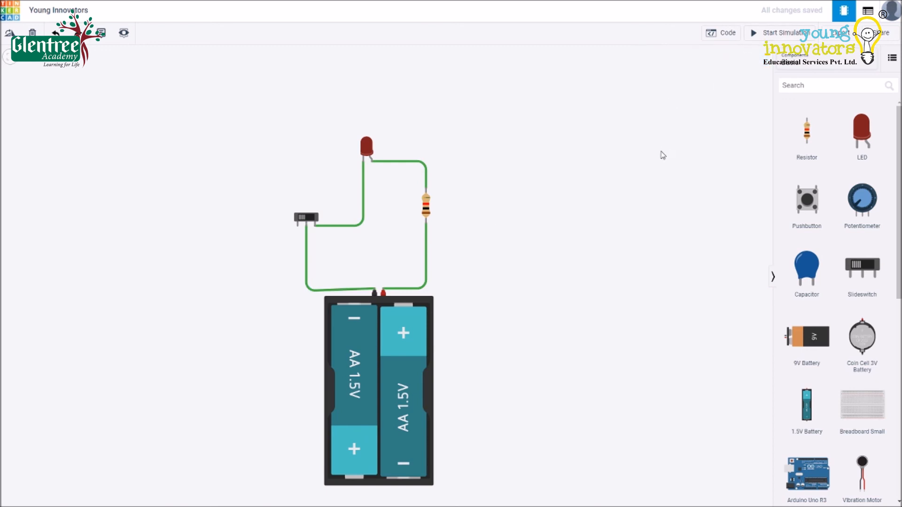
Start the simulation and toggle the slideswitch back and forth several times to test the LED.
click(776, 41)
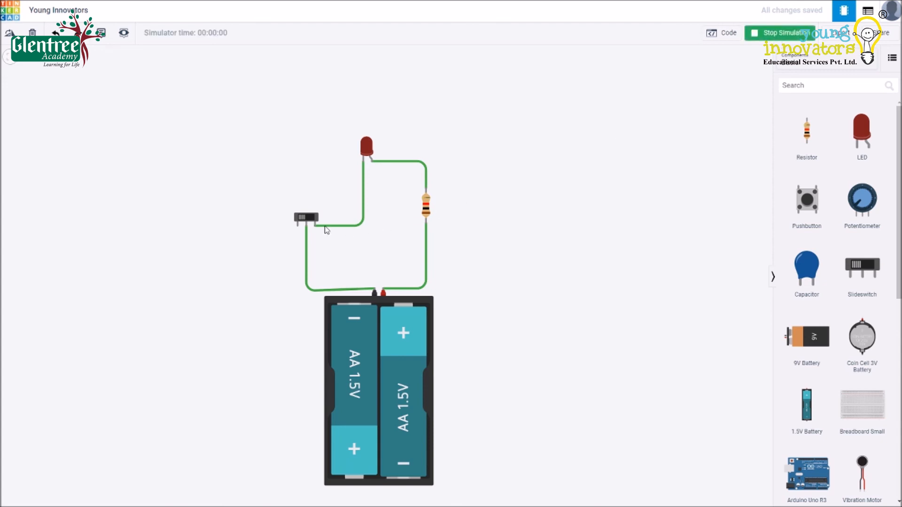
click(306, 219)
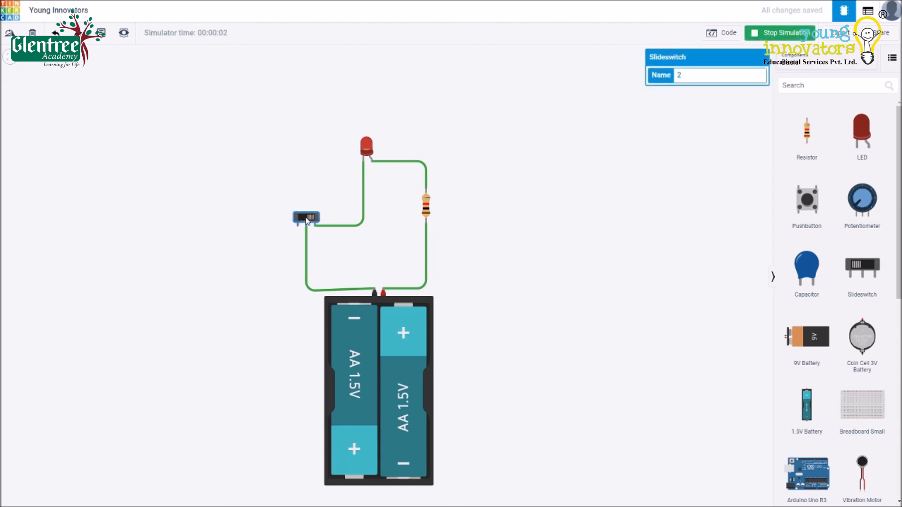
click(307, 219)
click(307, 219)
click(306, 219)
click(307, 219)
click(307, 219)
click(307, 219)
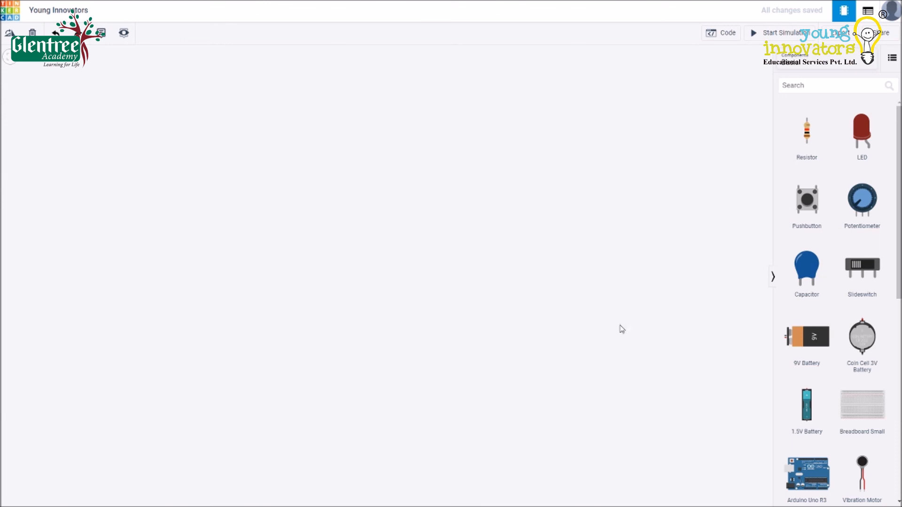
Place a red LED, a resistor below right of it and a pushbutton below left on the cleared workplane.
drag(862, 138, 383, 160)
drag(807, 133, 432, 210)
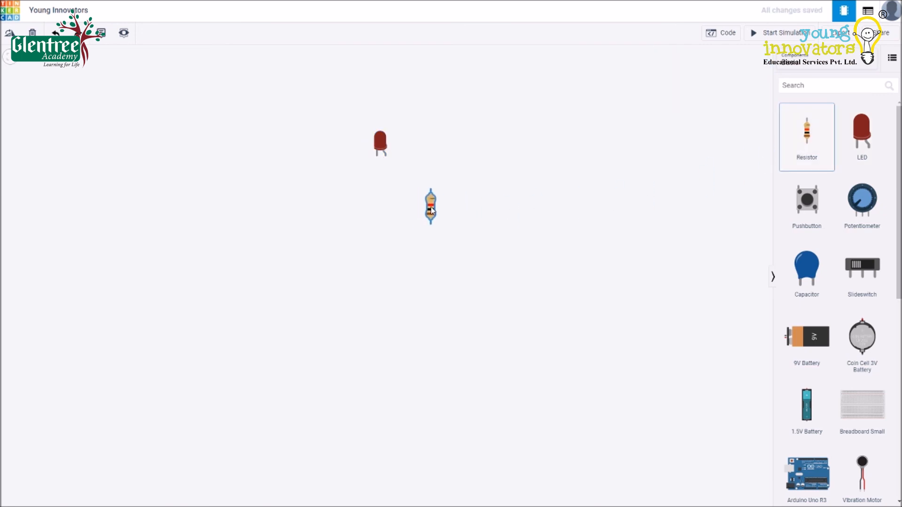
drag(798, 209, 328, 214)
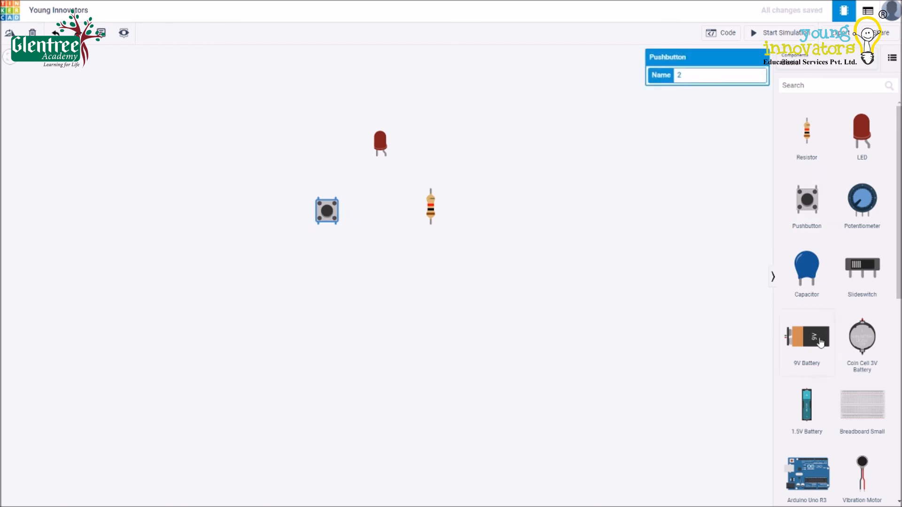
Add a 1.5V Battery beneath the pushbutton and resistor, set its count to 2 batteries and nudge it right.
drag(806, 405, 422, 299)
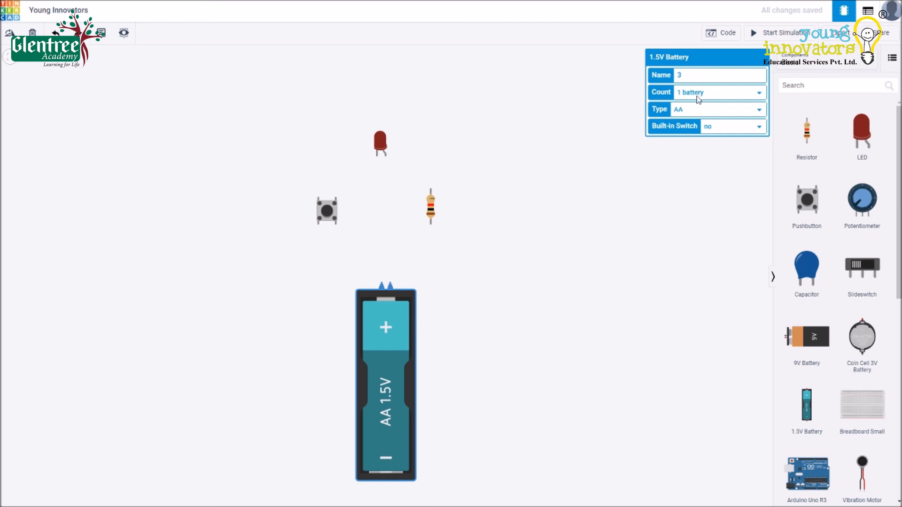
click(702, 114)
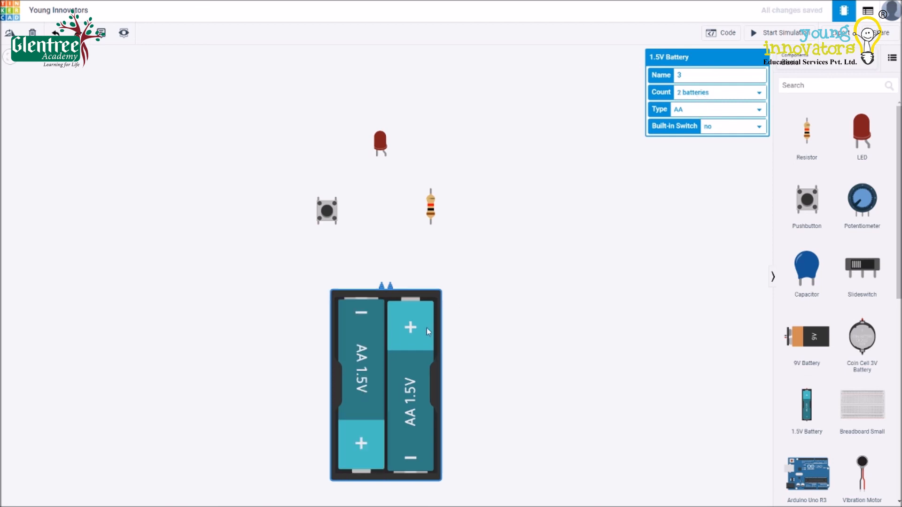
drag(416, 330, 423, 327)
click(522, 249)
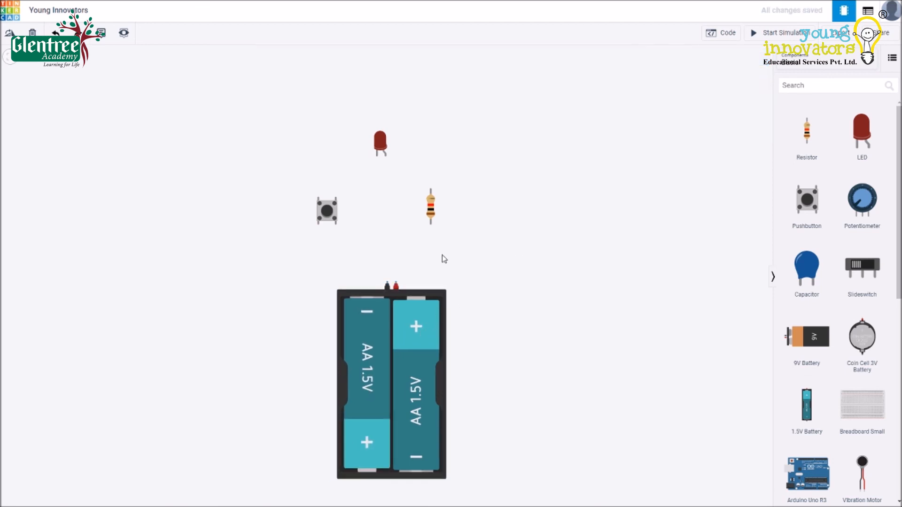
Connect the resistor in series between the battery's positive lead and the LED's anode using right-angled wires.
click(396, 283)
click(434, 282)
click(431, 224)
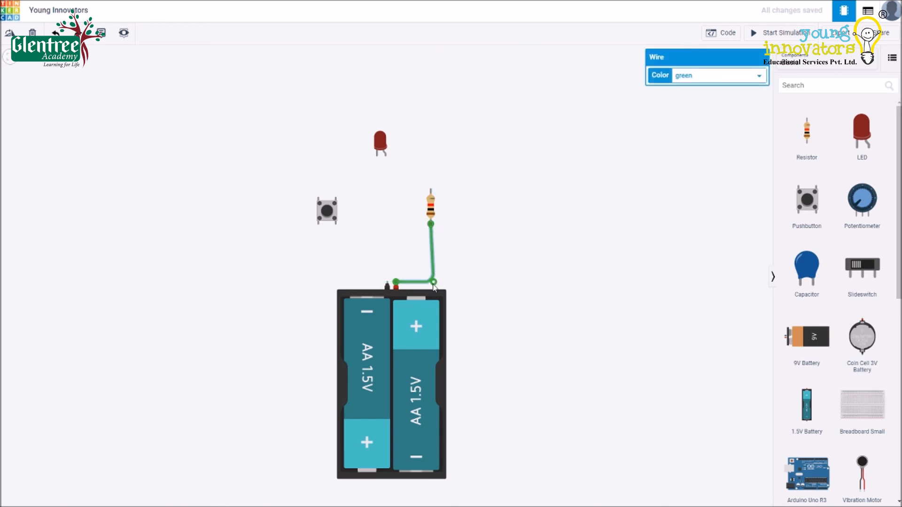
click(430, 189)
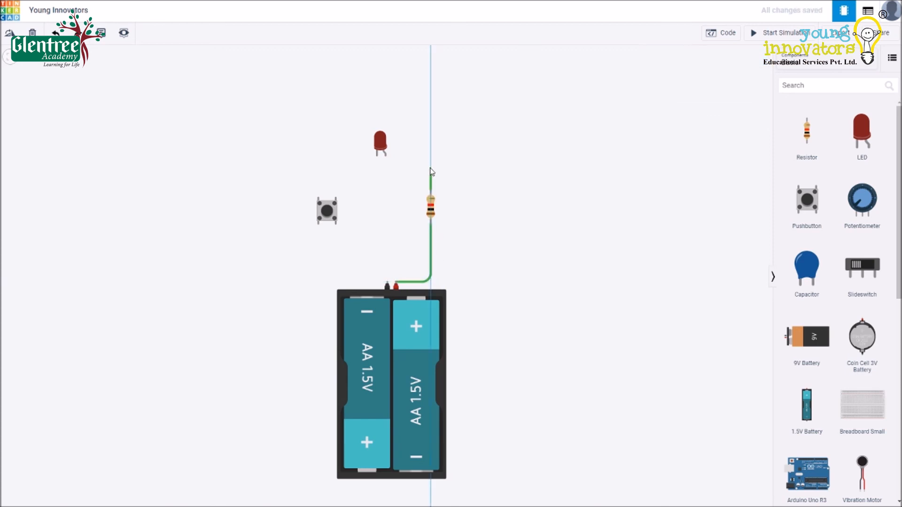
click(431, 153)
click(386, 155)
drag(431, 155, 430, 155)
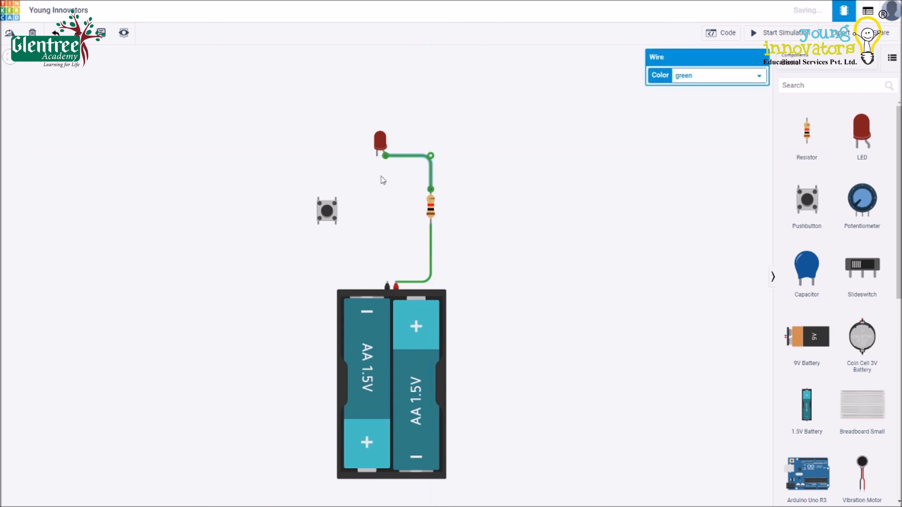
Wire the pushbutton's upper-right terminal to the LED's cathode and square up the wire's corner.
click(336, 198)
click(336, 161)
click(377, 155)
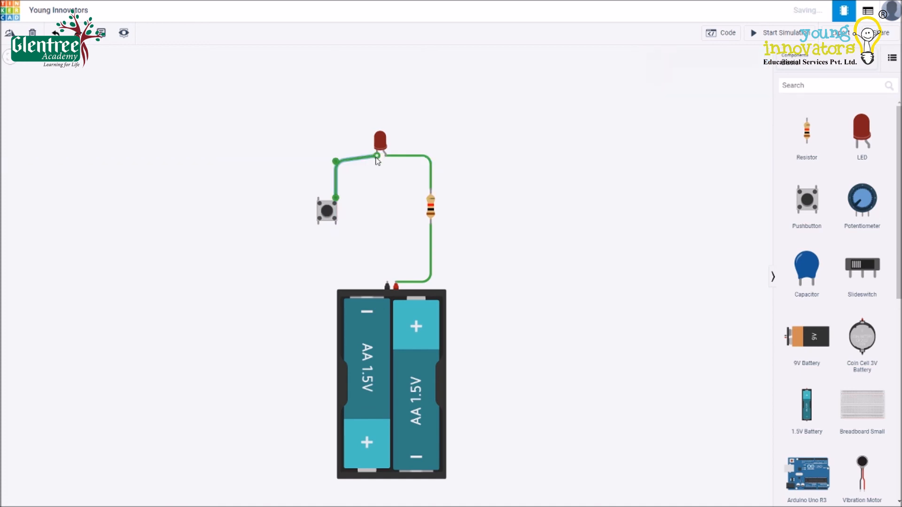
drag(335, 161, 336, 155)
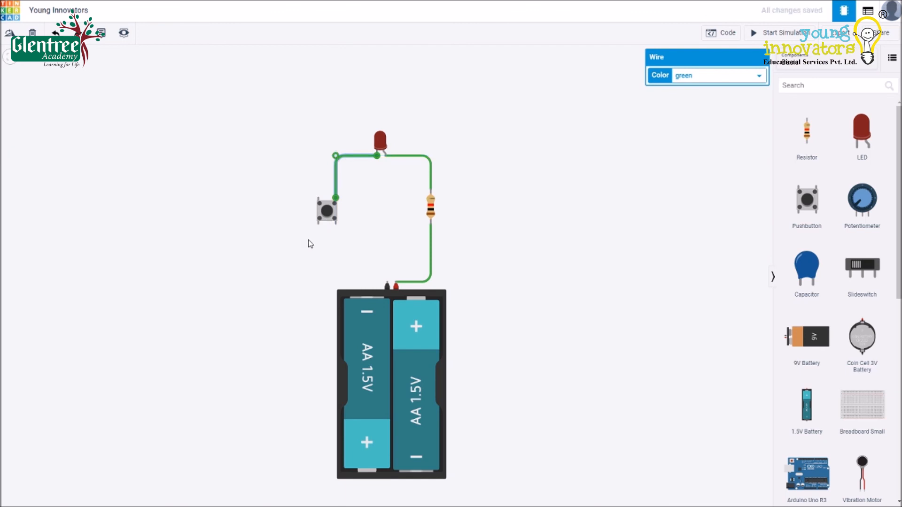
Wire the pushbutton's lower-left terminal to the battery's negative lead with a right-angled bend.
click(318, 224)
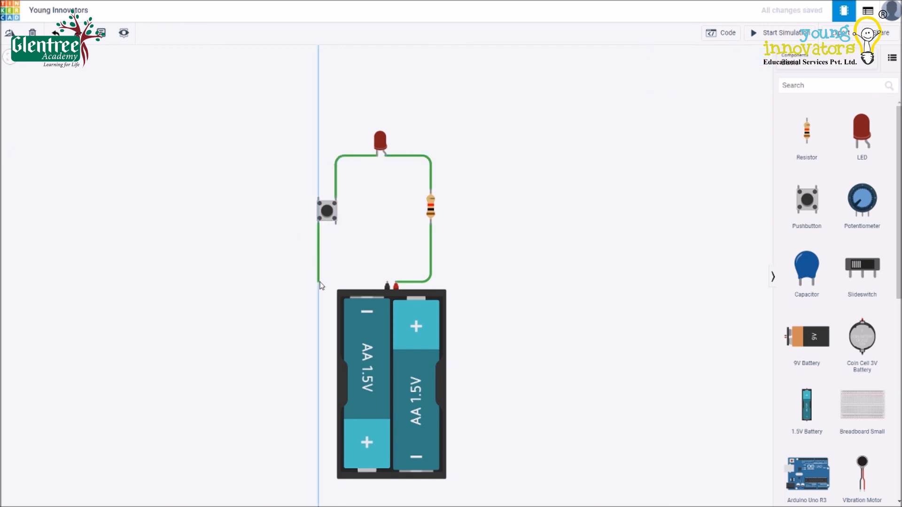
click(319, 284)
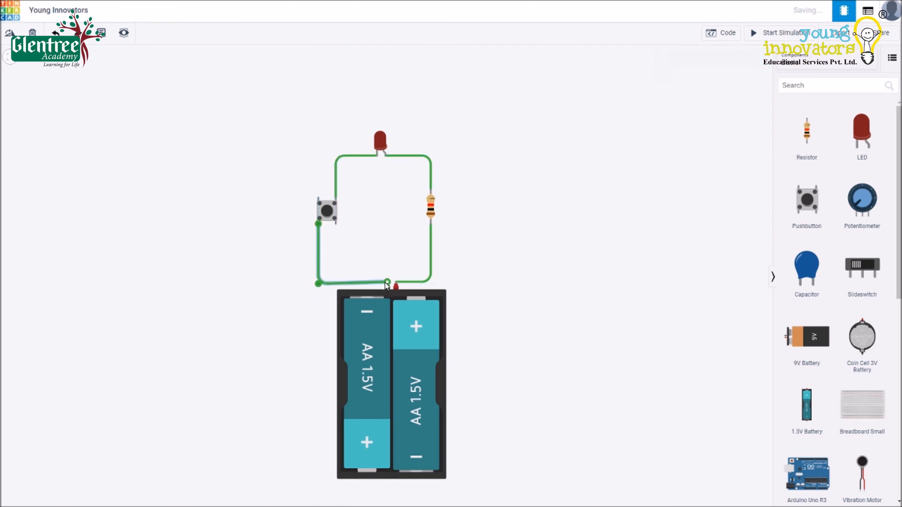
click(386, 283)
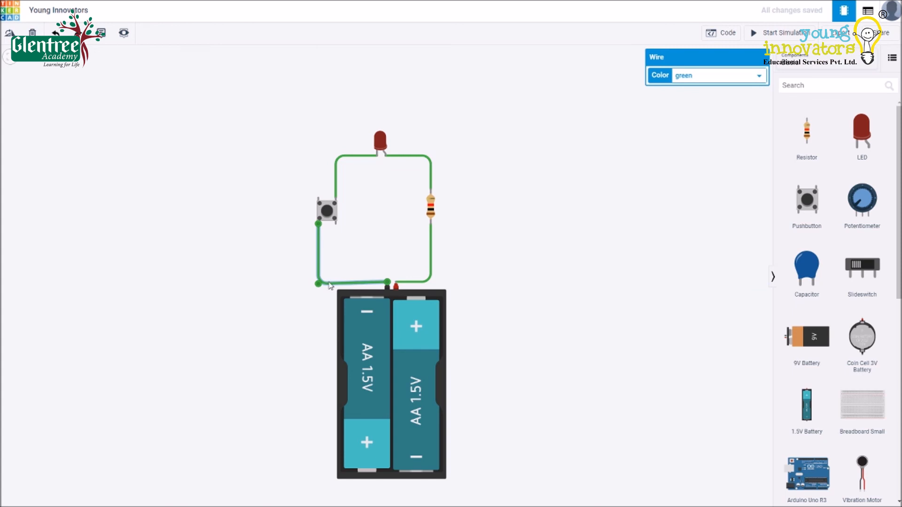
click(554, 280)
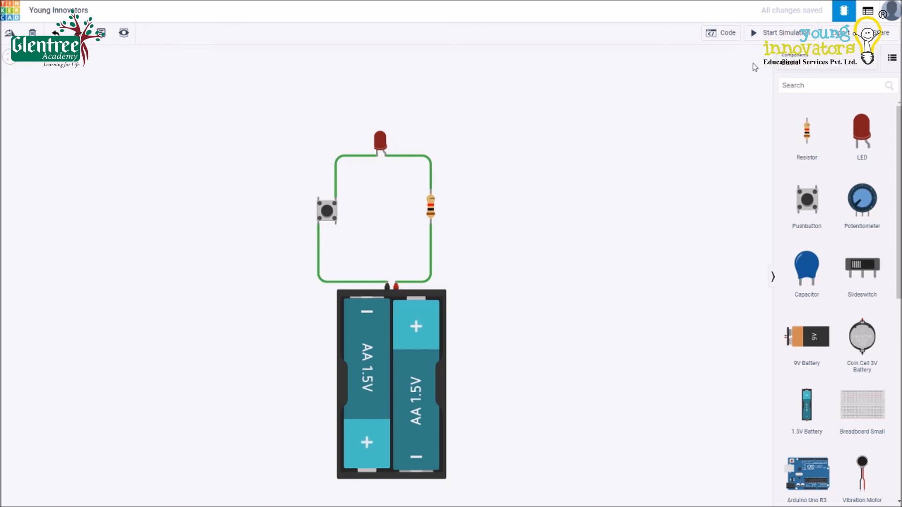
Run the simulation, operate the pushbutton repeatedly to test the LED, and stop the simulation.
click(760, 35)
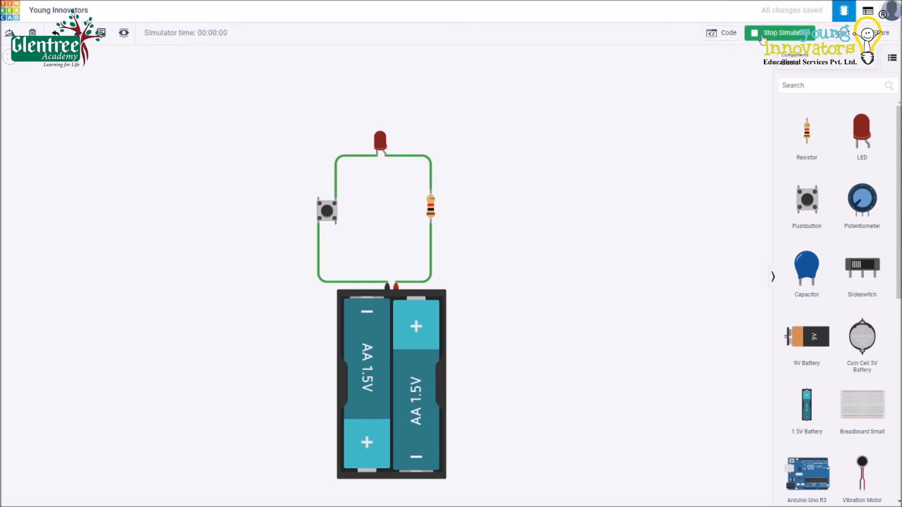
click(326, 211)
click(327, 211)
click(326, 211)
click(328, 214)
click(327, 216)
click(326, 214)
click(328, 214)
click(329, 218)
click(329, 219)
click(329, 219)
click(754, 33)
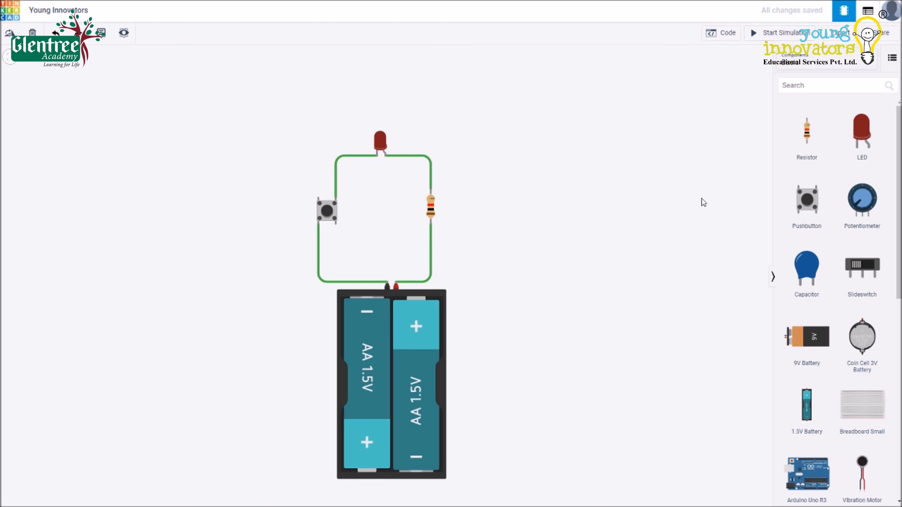